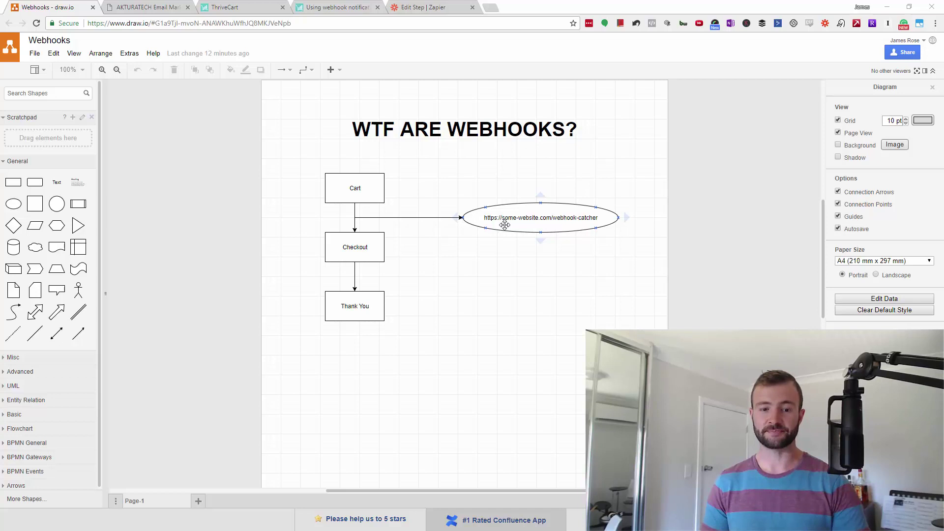
Step: Select the Cart box in the draw.io flowchart, then clear the selection
{"action": "left_click", "coordinate": [492, 173]}
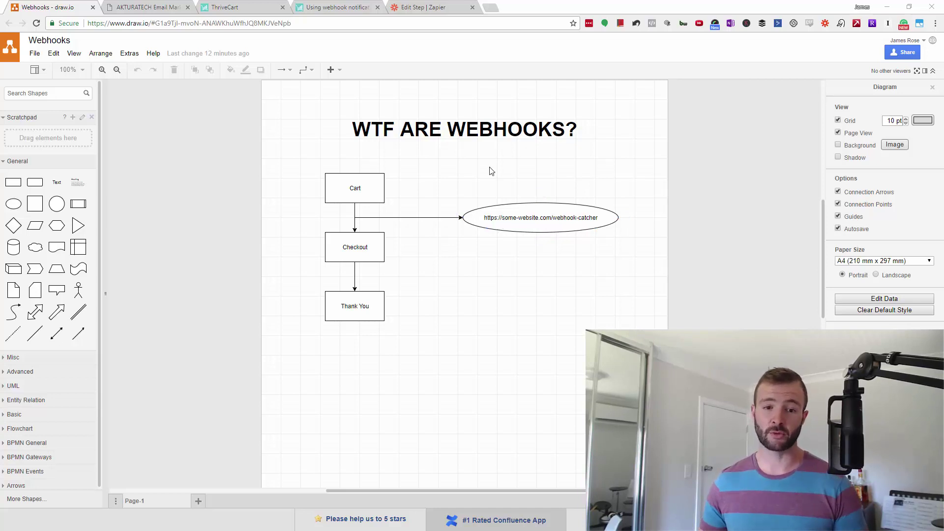
{"action": "left_click", "coordinate": [375, 183]}
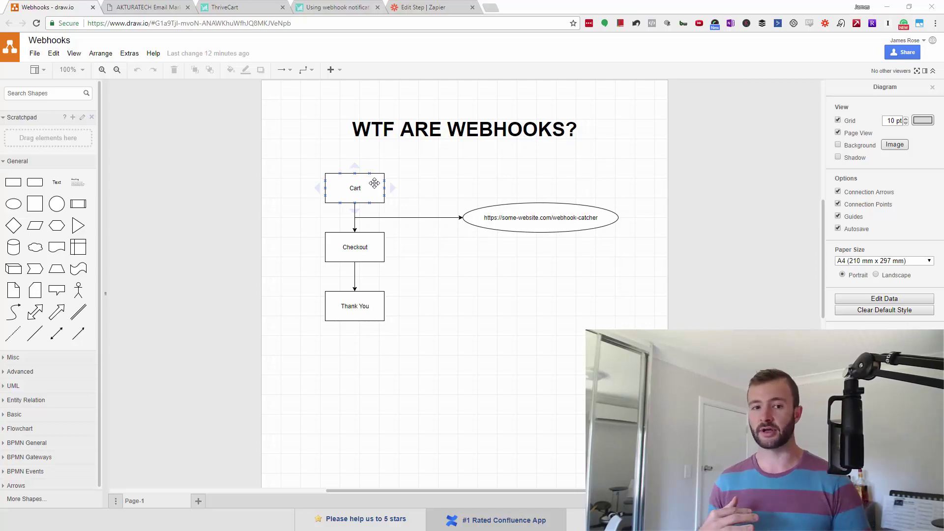
{"action": "left_click", "coordinate": [328, 158]}
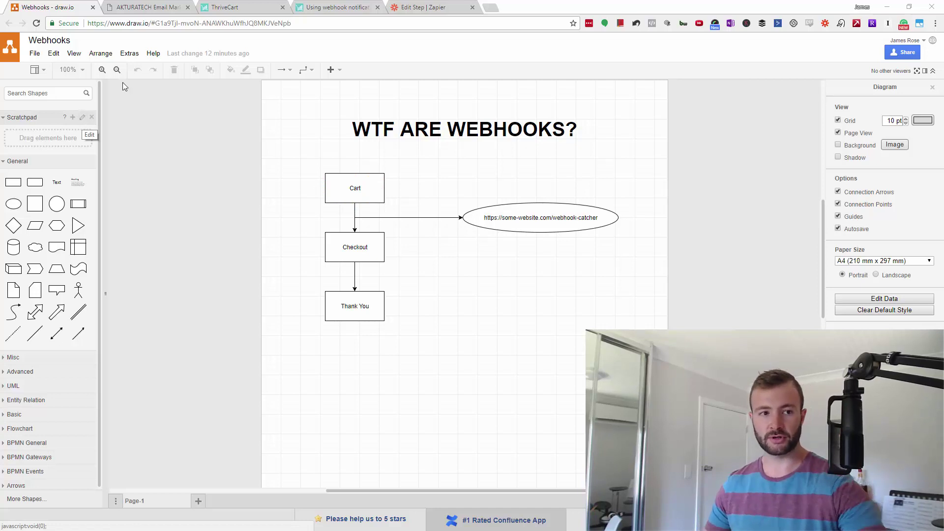
Step: Scroll the ActiveCampaign automation down to the Post contact info step
{"action": "left_click", "coordinate": [147, 6]}
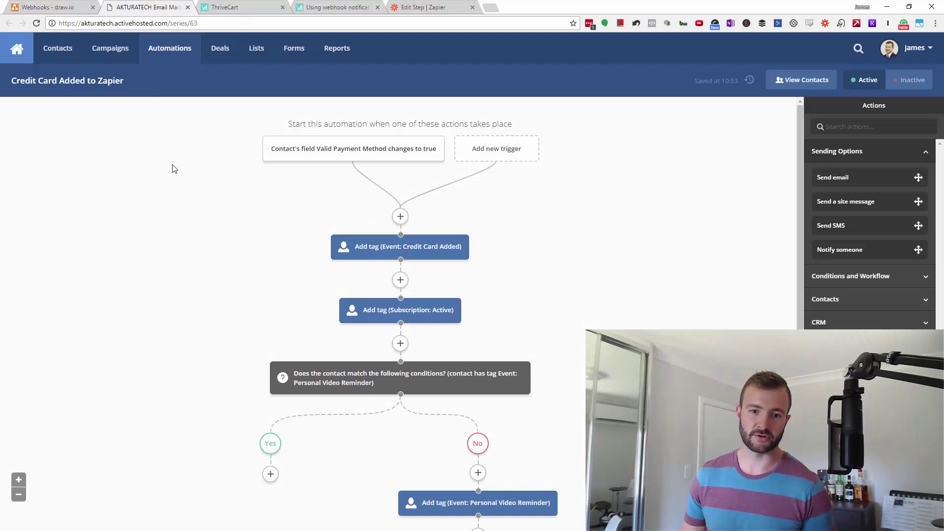
{"action": "scroll", "coordinate": [173, 166], "scroll_direction": "down", "scroll_amount": 1}
{"action": "scroll", "coordinate": [172, 167], "scroll_direction": "up", "scroll_amount": 1}
{"action": "scroll", "coordinate": [267, 226], "scroll_direction": "down", "scroll_amount": 3}
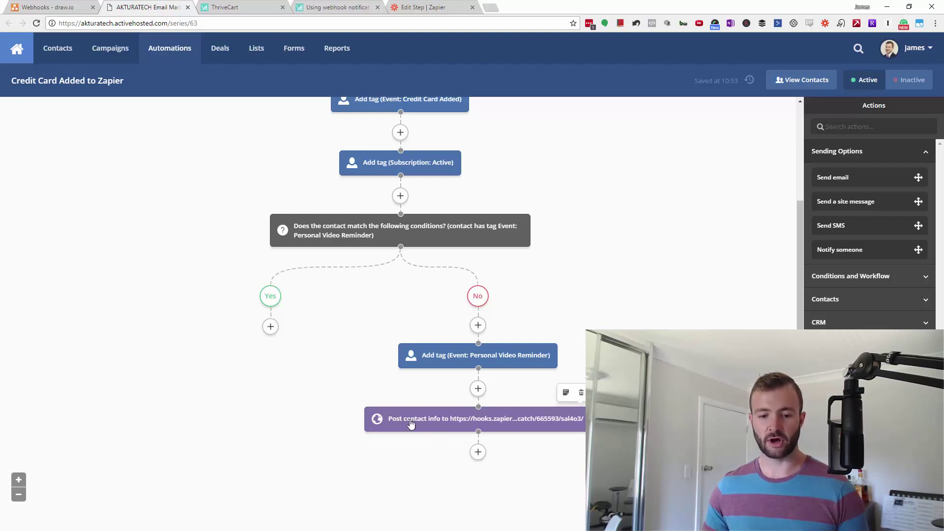
Step: Inspect the step's Zapier hook URL, cancel unchanged, and bring up ThriveCart Settings
{"action": "left_click", "coordinate": [471, 426]}
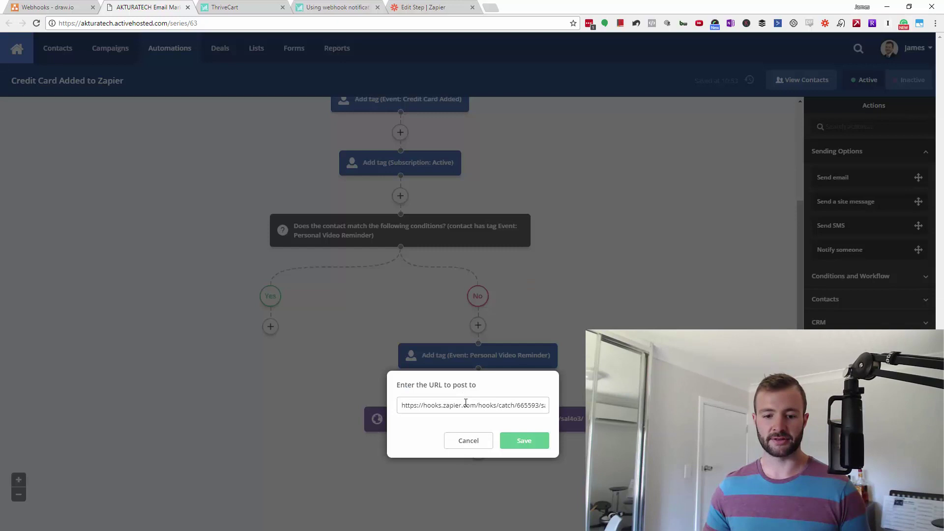
{"action": "left_click", "coordinate": [401, 405]}
{"action": "left_click_drag", "start_coordinate": [401, 405], "coordinate": [377, 408]}
{"action": "left_click", "coordinate": [545, 405]}
{"action": "left_click", "coordinate": [609, 286]}
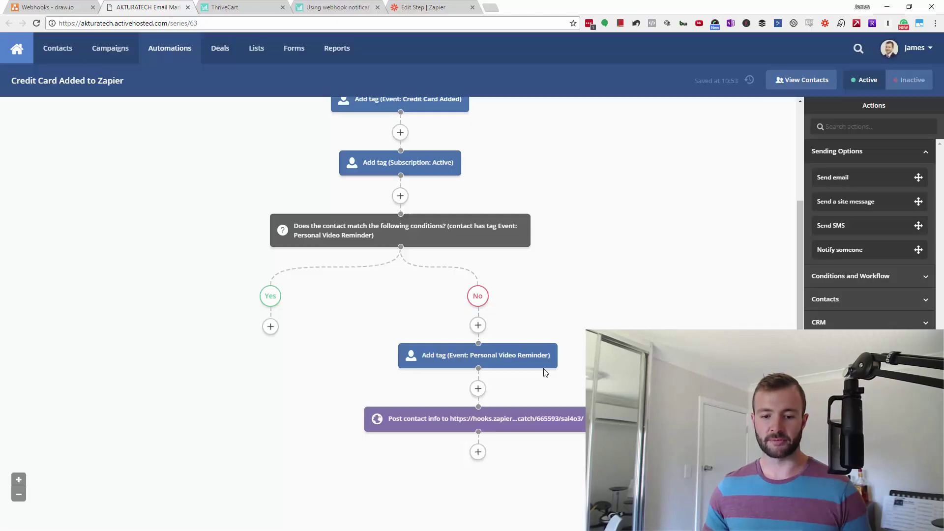
{"action": "mouse_move", "coordinate": [495, 424]}
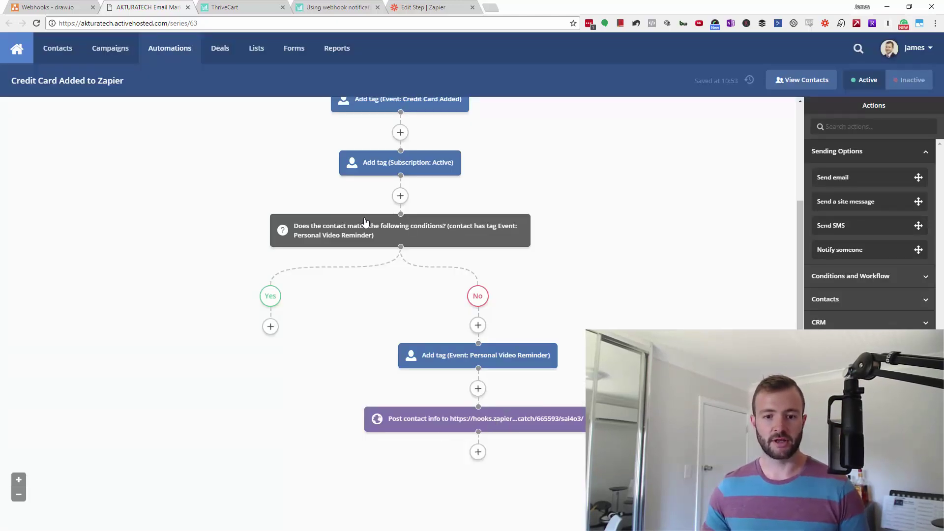
{"action": "left_click", "coordinate": [241, 11]}
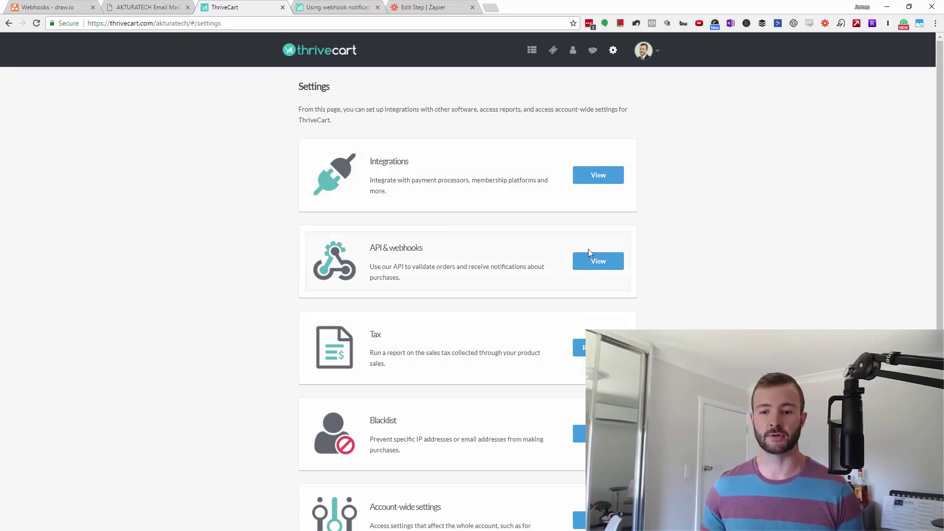
Step: Start a new webhook under API & webhooks → Webhooks & notifications, then view the help article
{"action": "left_click", "coordinate": [601, 264]}
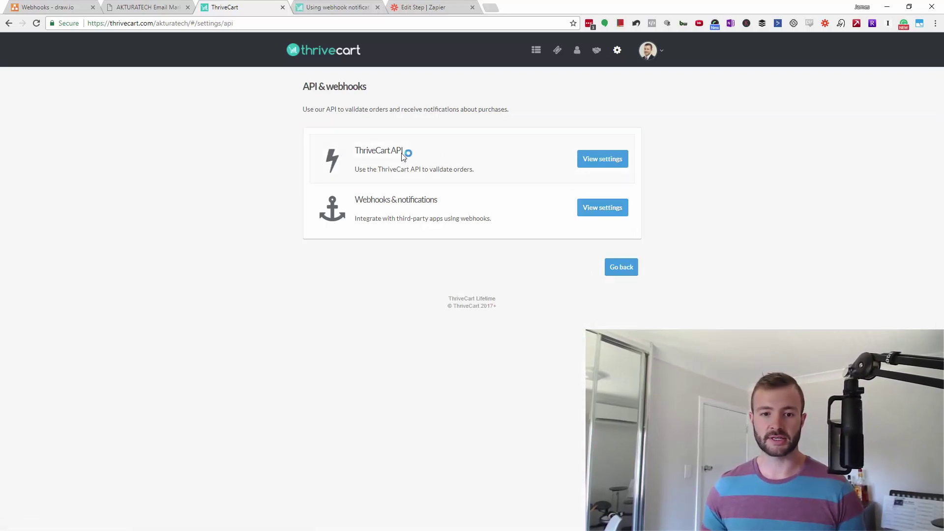
{"action": "left_click", "coordinate": [604, 209]}
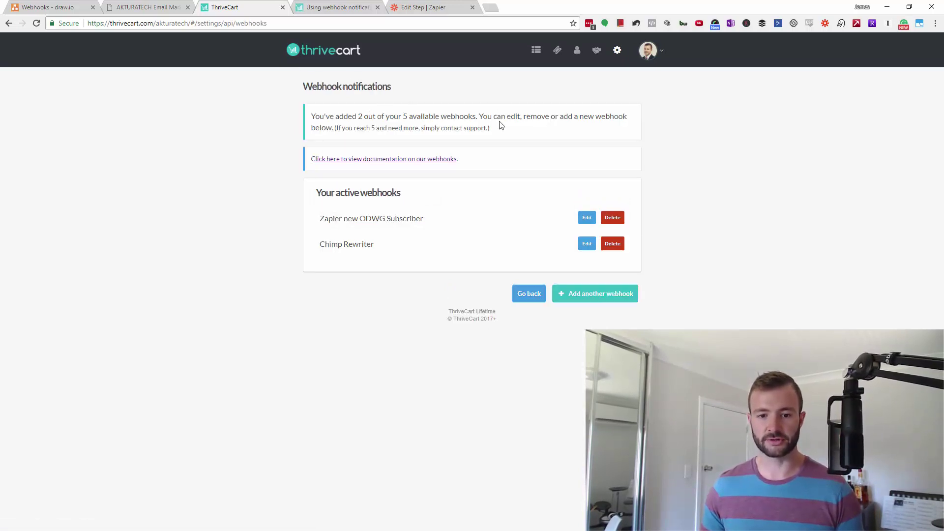
{"action": "left_click", "coordinate": [561, 293]}
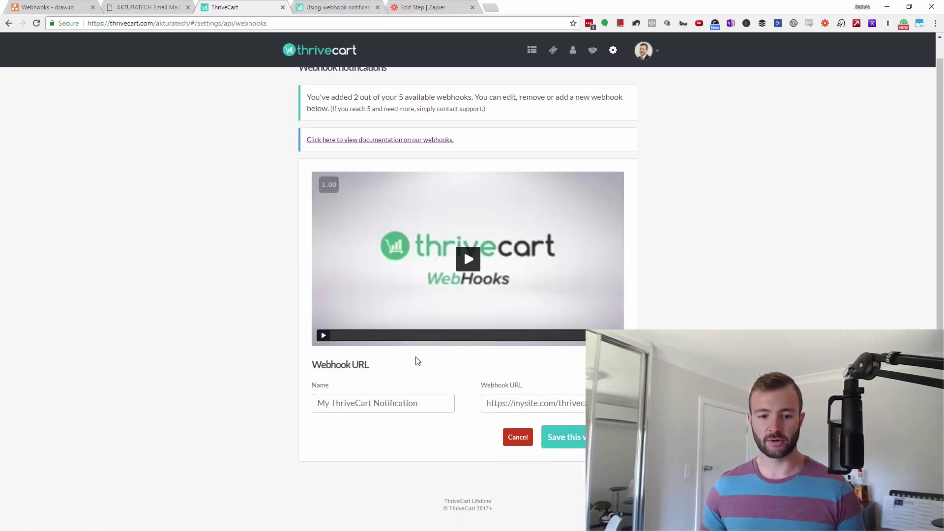
{"action": "left_click", "coordinate": [317, 401]}
{"action": "left_click", "coordinate": [524, 406]}
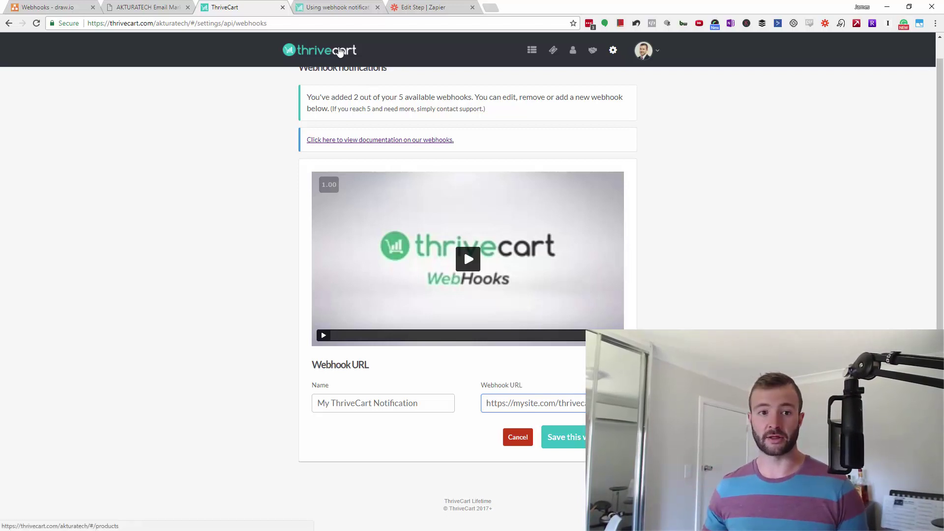
{"action": "left_click", "coordinate": [344, 14]}
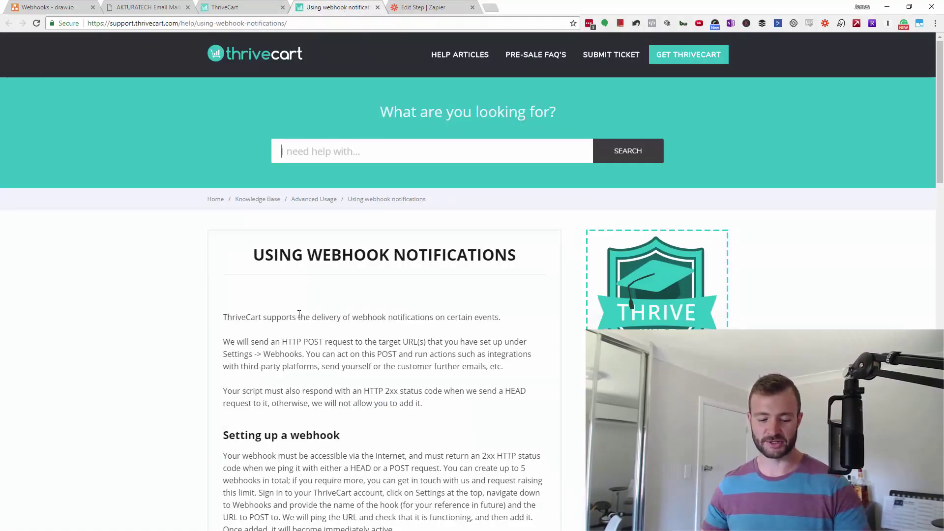
Step: Review the help article's Parameters block, from 'event' through the Other events list
{"action": "scroll", "coordinate": [299, 315], "scroll_direction": "down", "scroll_amount": 10}
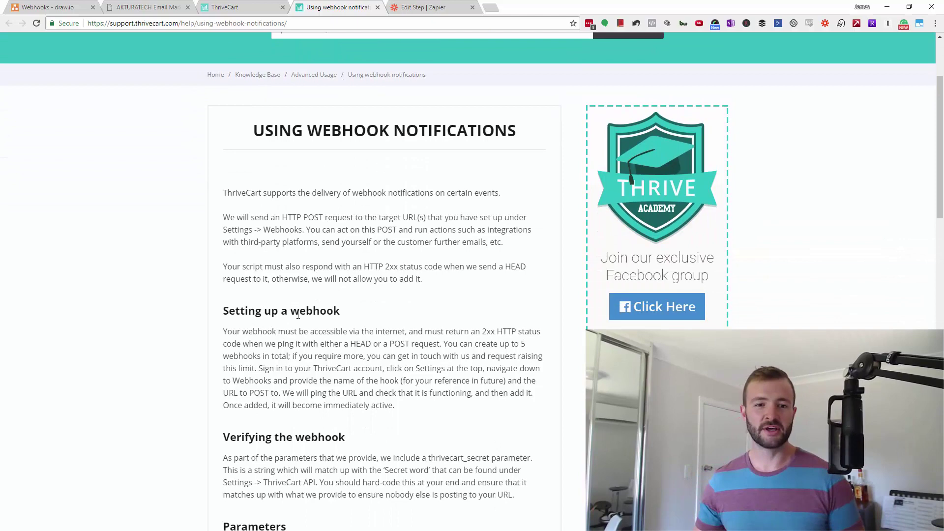
{"action": "scroll", "coordinate": [299, 319], "scroll_direction": "down", "scroll_amount": 1}
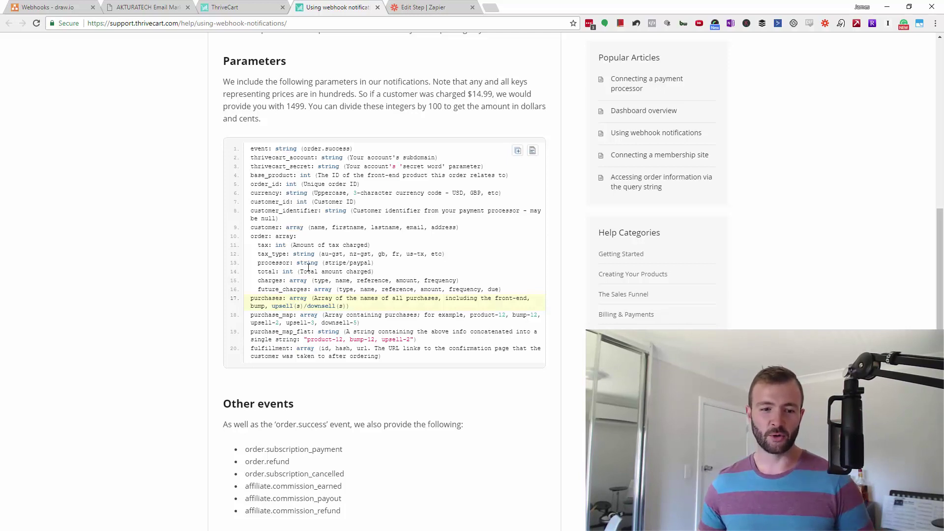
{"action": "double_click", "coordinate": [263, 149]}
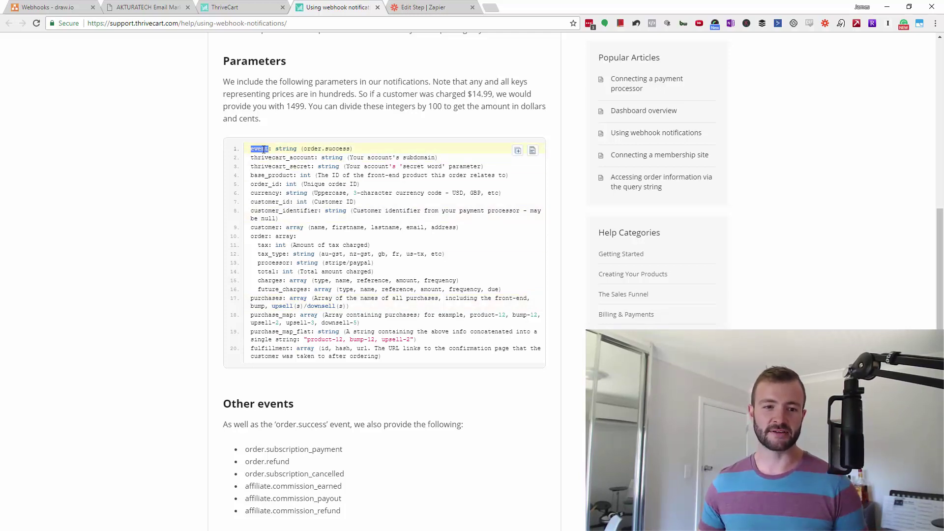
{"action": "left_click", "coordinate": [311, 148]}
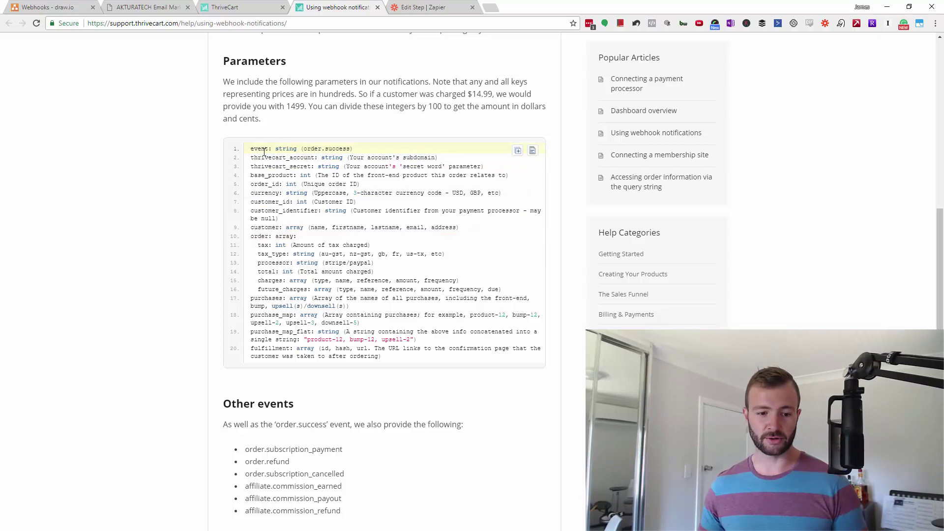
{"action": "scroll", "coordinate": [264, 152], "scroll_direction": "down", "scroll_amount": 2}
{"action": "scroll", "coordinate": [366, 284], "scroll_direction": "down", "scroll_amount": 2}
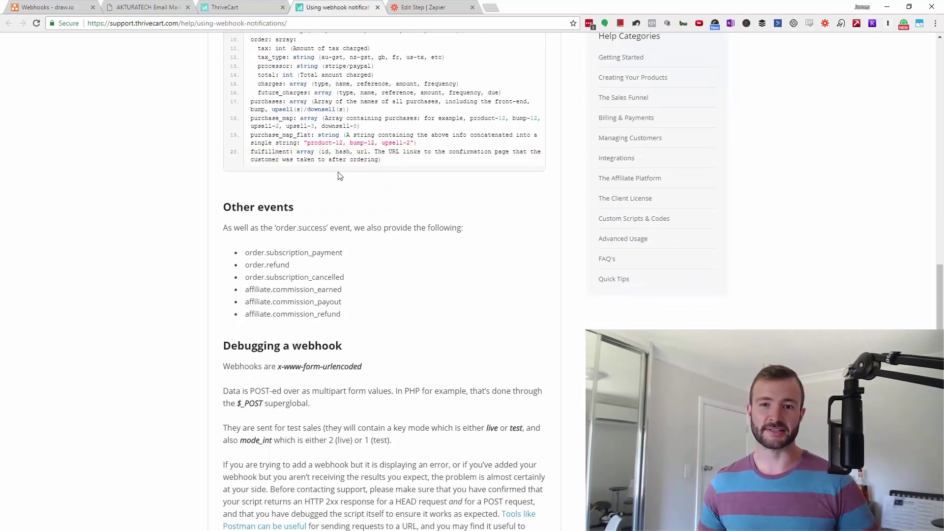
{"action": "scroll", "coordinate": [340, 176], "scroll_direction": "up", "scroll_amount": 4}
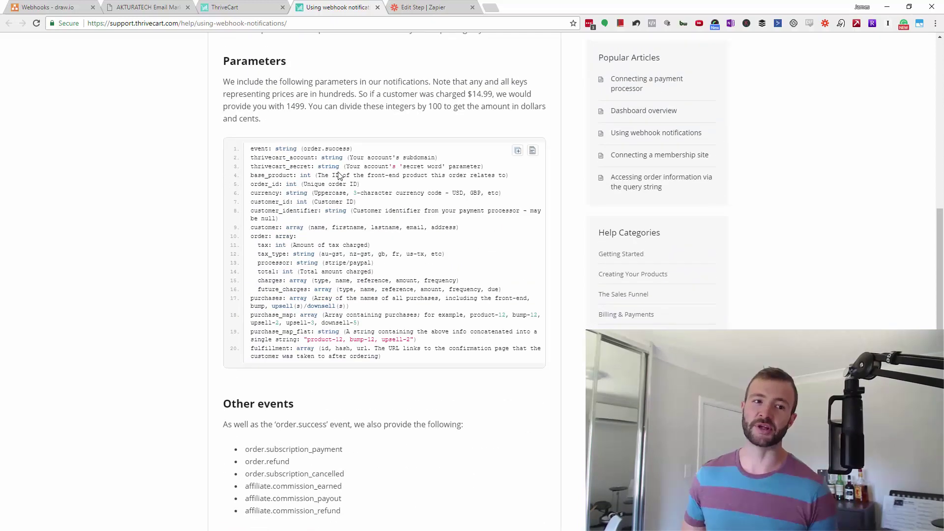
Step: Open the Zap's Catch Hook trigger and reveal its custom webhook URL
{"action": "left_click", "coordinate": [436, 8]}
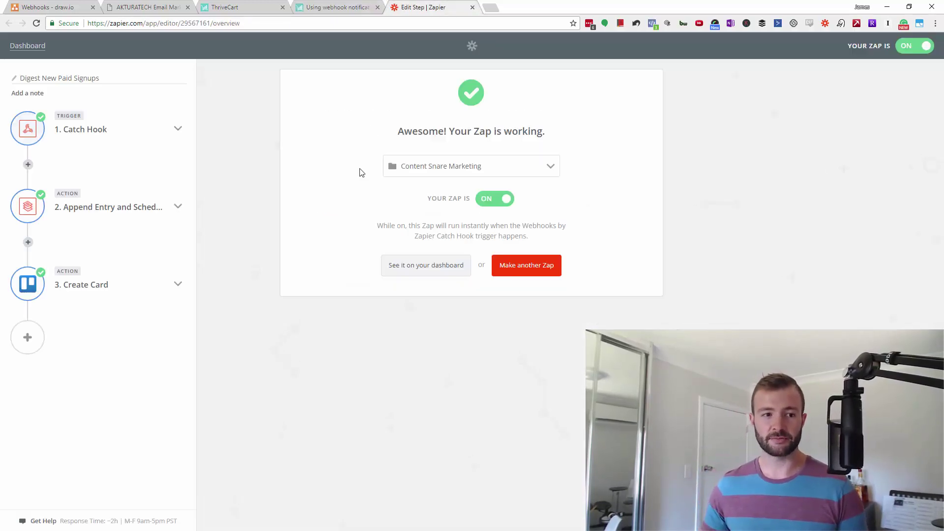
{"action": "left_click", "coordinate": [174, 138]}
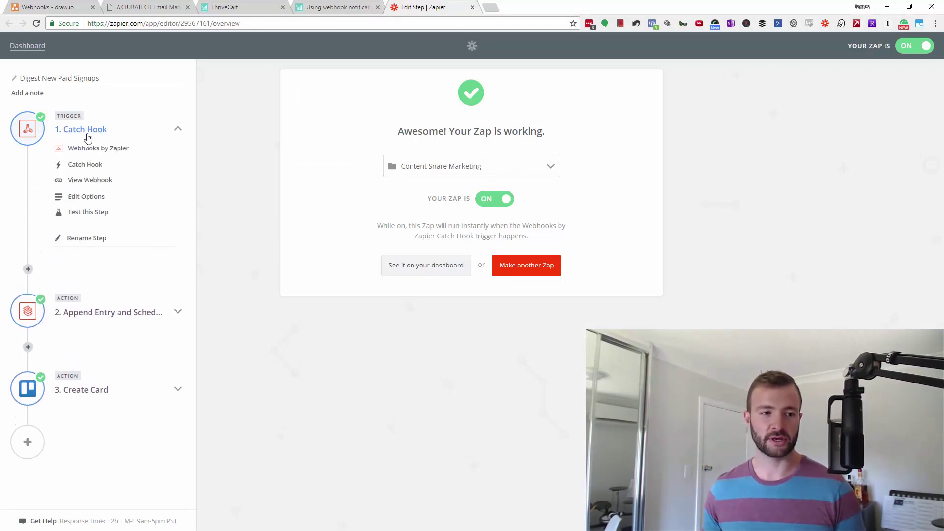
{"action": "left_click", "coordinate": [97, 169]}
{"action": "left_click", "coordinate": [98, 202]}
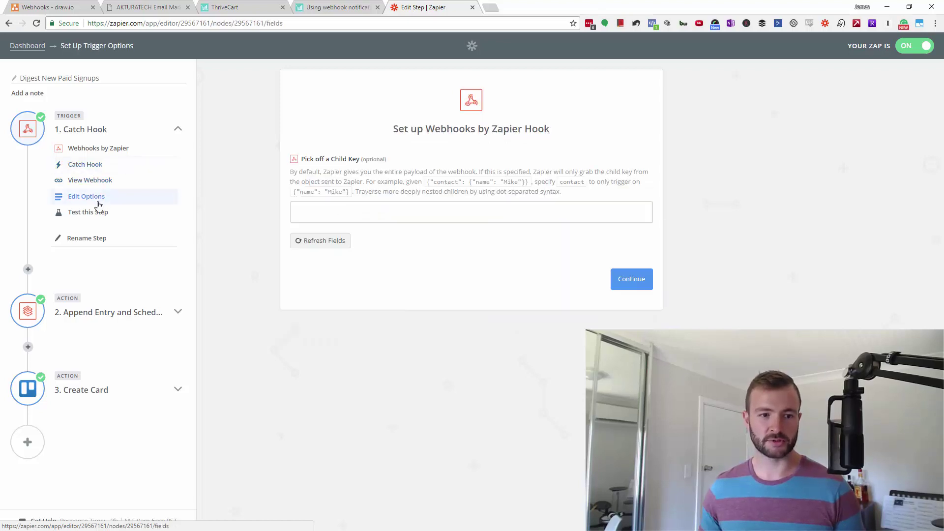
{"action": "left_click", "coordinate": [101, 180]}
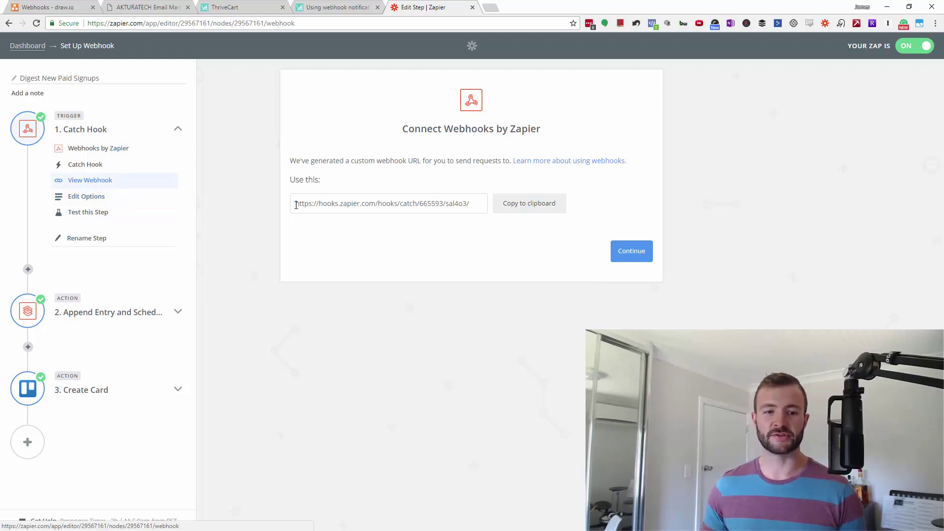
{"action": "left_click_drag", "start_coordinate": [296, 205], "coordinate": [481, 204]}
{"action": "left_click", "coordinate": [455, 244]}
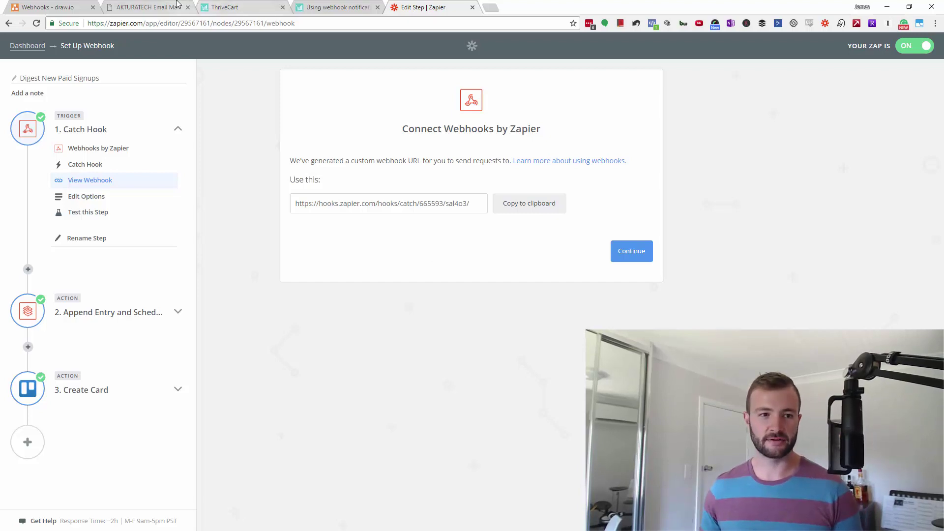
Step: Compare the URL with the flowchart, reselect it in Zapier, then go to ActiveCampaign
{"action": "left_click", "coordinate": [76, 7]}
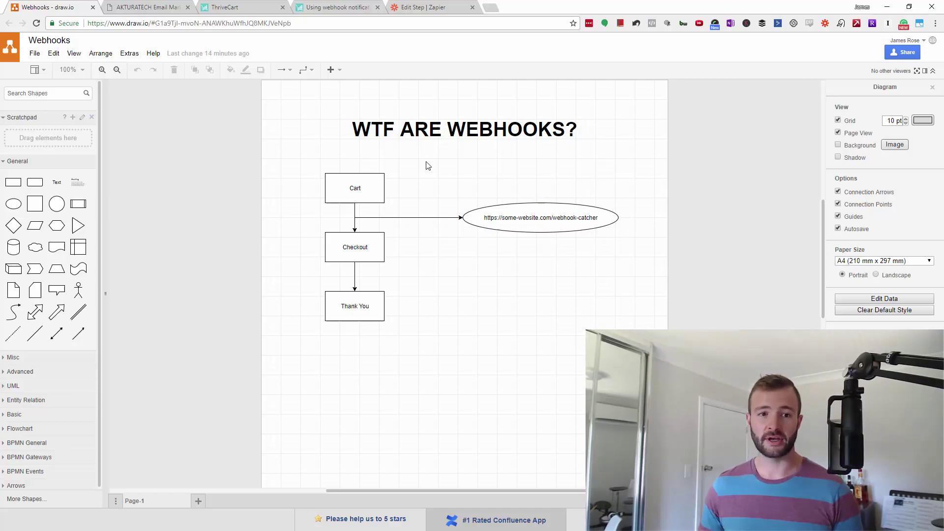
{"action": "left_click", "coordinate": [442, 7]}
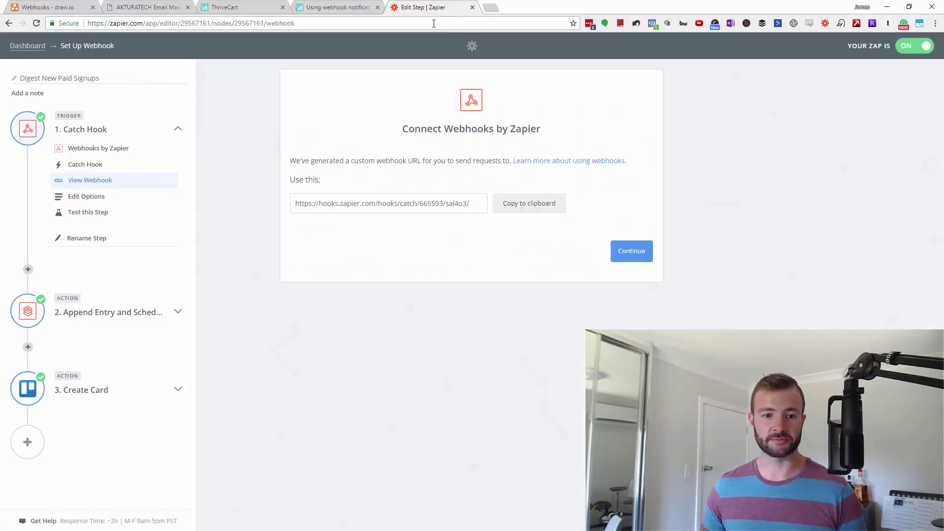
{"action": "left_click_drag", "start_coordinate": [296, 203], "coordinate": [467, 227]}
{"action": "left_click", "coordinate": [457, 238]}
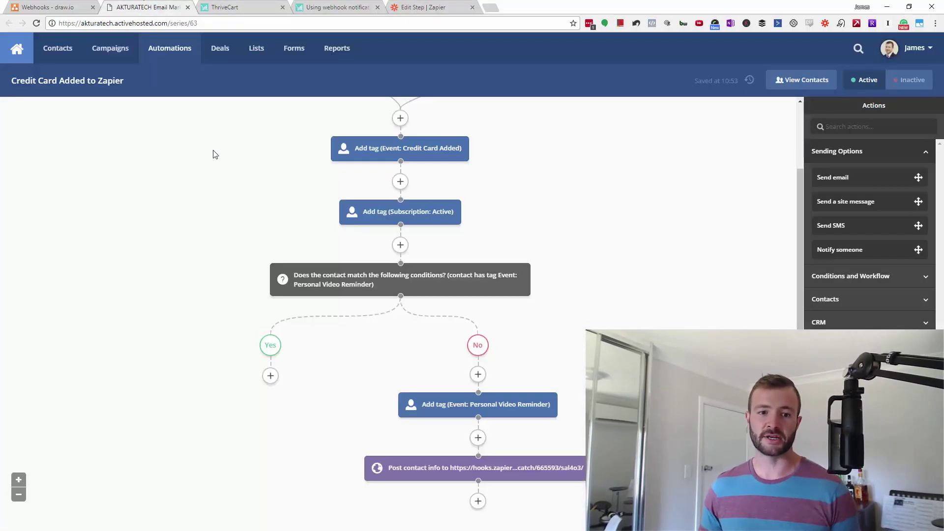
{"action": "left_click", "coordinate": [147, 7]}
Step: Scroll the automation from its trigger down to the 'Post contact info' webhook action
{"action": "scroll", "coordinate": [470, 211], "scroll_direction": "up", "scroll_amount": 2}
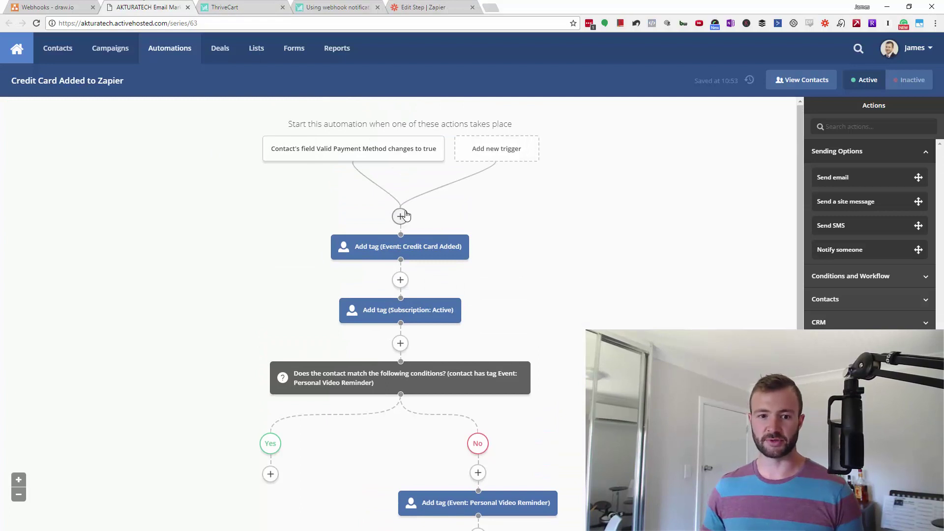
{"action": "mouse_move", "coordinate": [284, 157]}
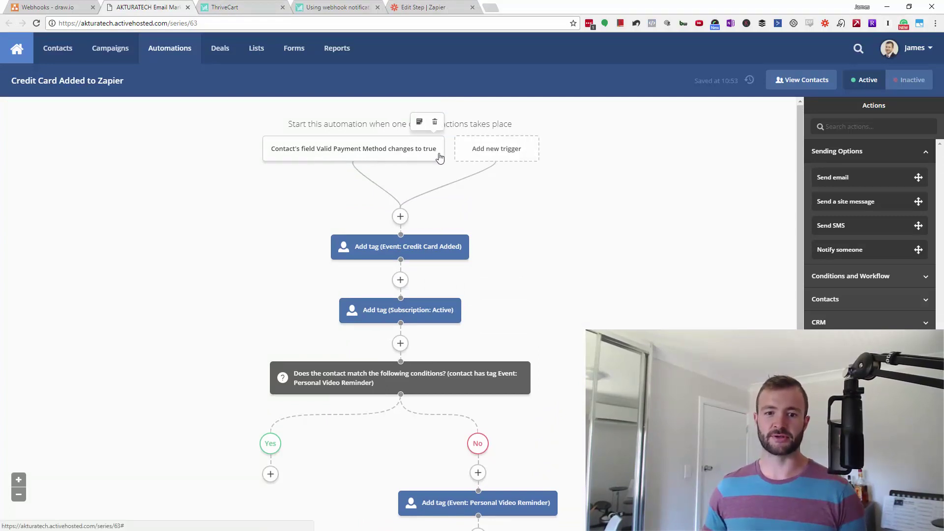
{"action": "scroll", "coordinate": [439, 398], "scroll_direction": "down", "scroll_amount": 4}
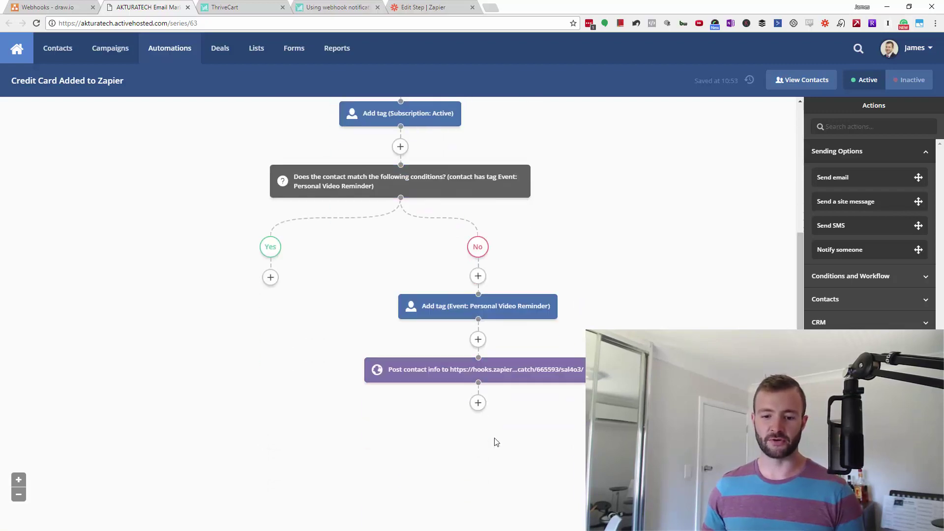
Step: Show the sample data caught by the Zapier Catch Hook
{"action": "left_click", "coordinate": [430, 6]}
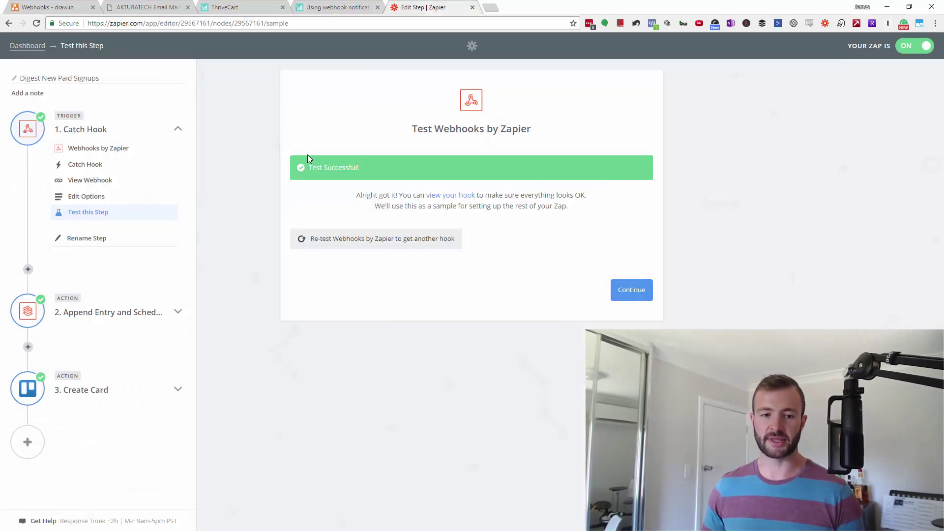
{"action": "left_click", "coordinate": [433, 196]}
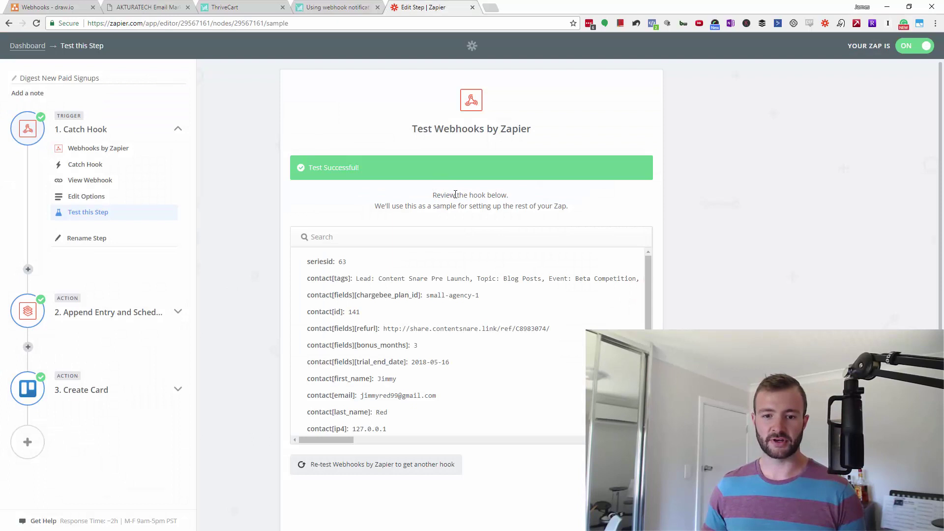
{"action": "scroll", "coordinate": [433, 199], "scroll_direction": "down", "scroll_amount": 1}
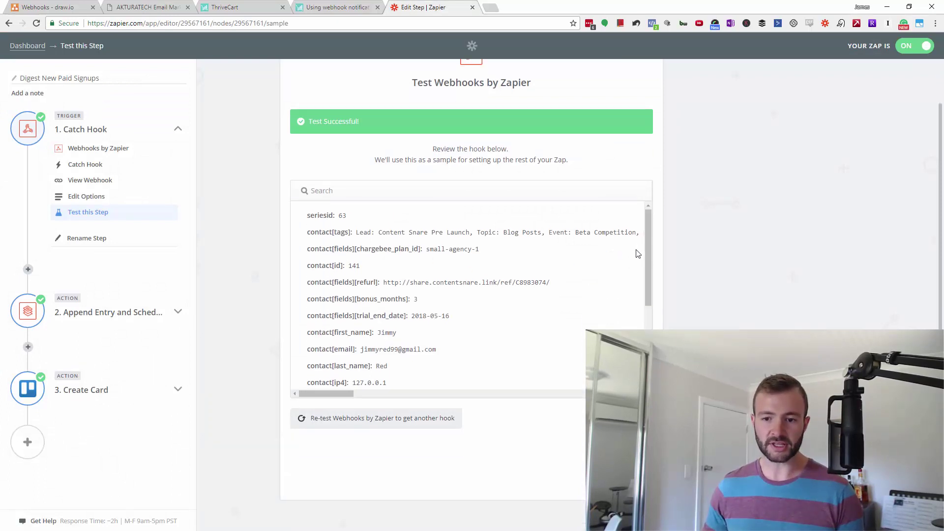
{"action": "left_click_drag", "start_coordinate": [649, 251], "coordinate": [626, 255]}
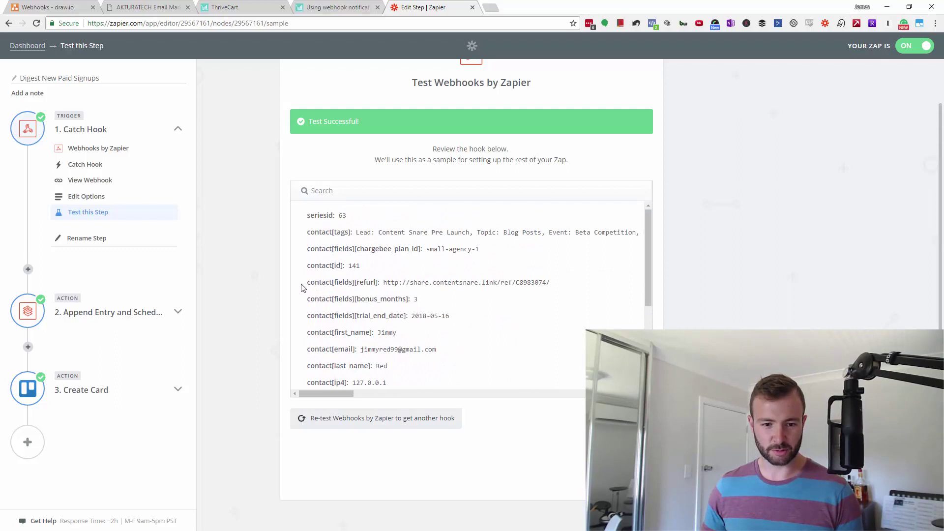
Step: Highlight the trial_end_date field in the hook data
{"action": "left_click_drag", "start_coordinate": [307, 282], "coordinate": [339, 282]}
{"action": "left_click_drag", "start_coordinate": [306, 316], "coordinate": [406, 312]}
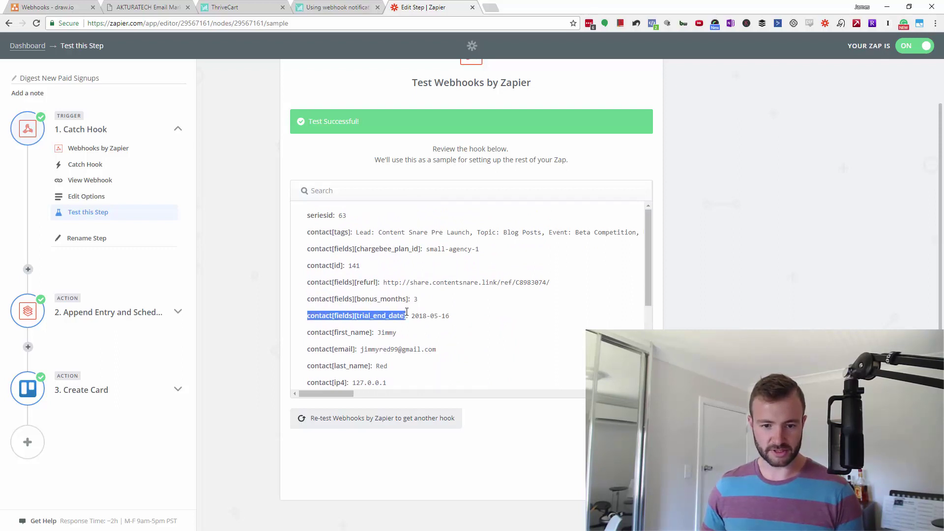
{"action": "left_click", "coordinate": [323, 319]}
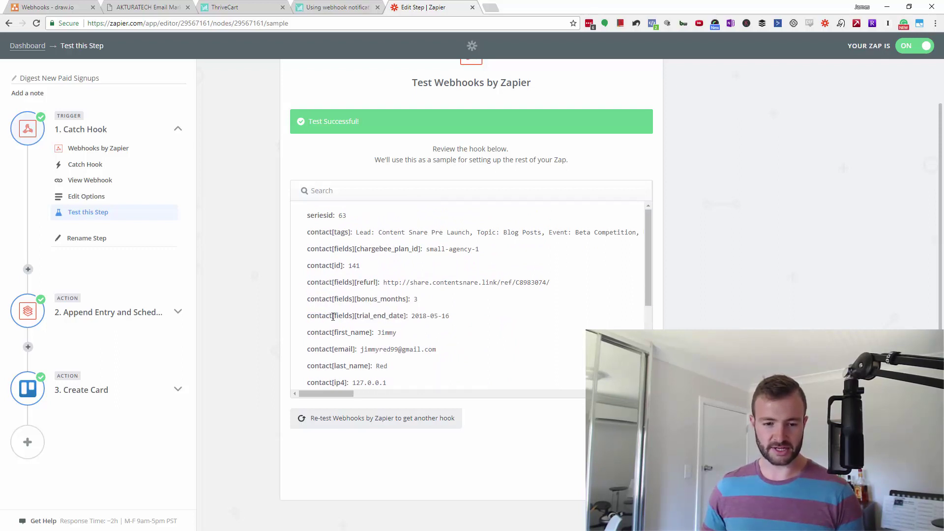
{"action": "left_click_drag", "start_coordinate": [364, 319], "coordinate": [406, 325]}
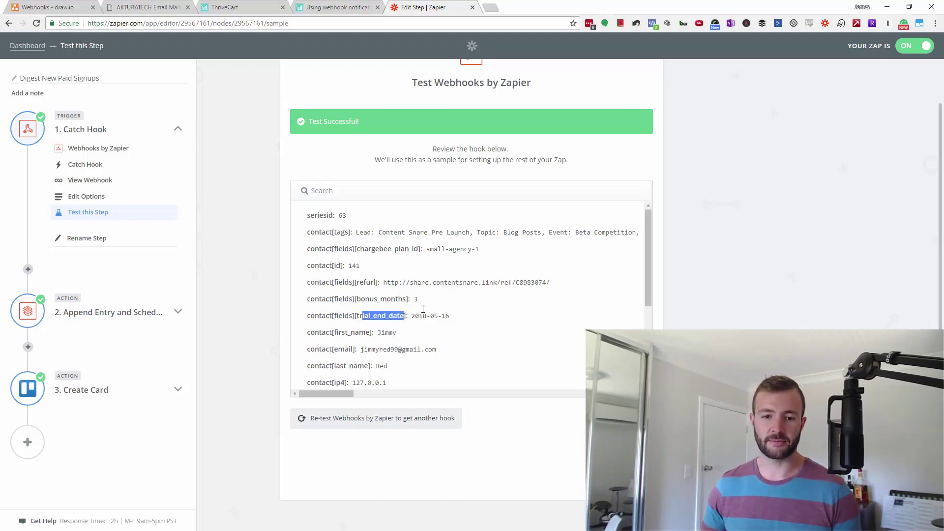
{"action": "left_click", "coordinate": [614, 264]}
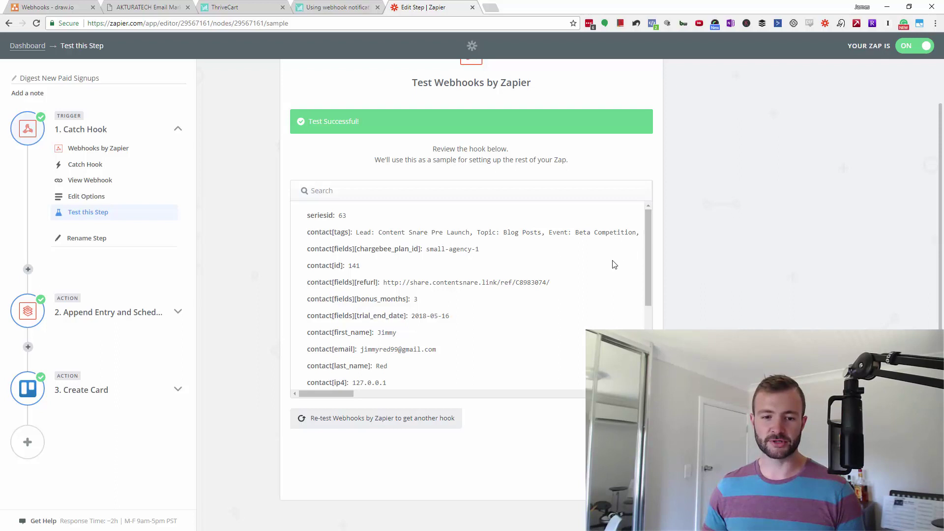
{"action": "left_click_drag", "start_coordinate": [648, 238], "coordinate": [649, 315]}
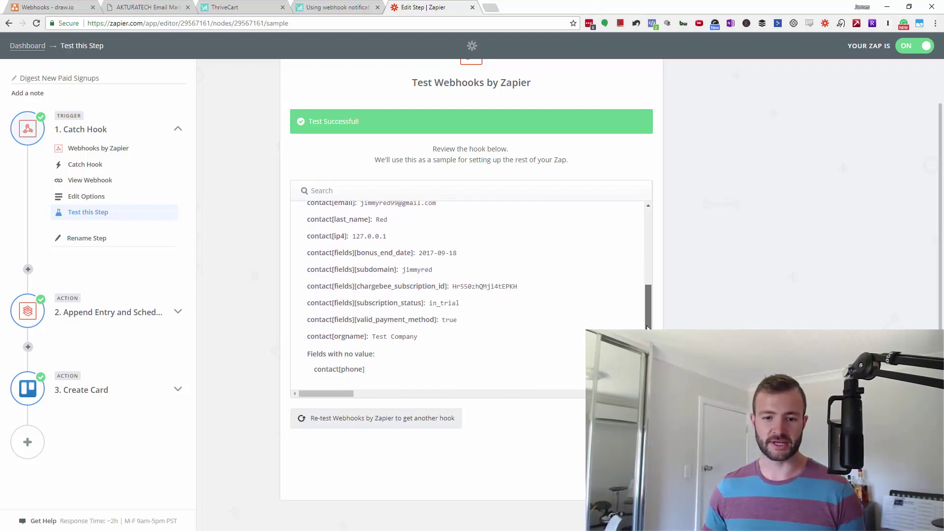
Step: Highlight the contact's email line in the hook data
{"action": "scroll", "coordinate": [541, 308], "scroll_direction": "up", "scroll_amount": 3}
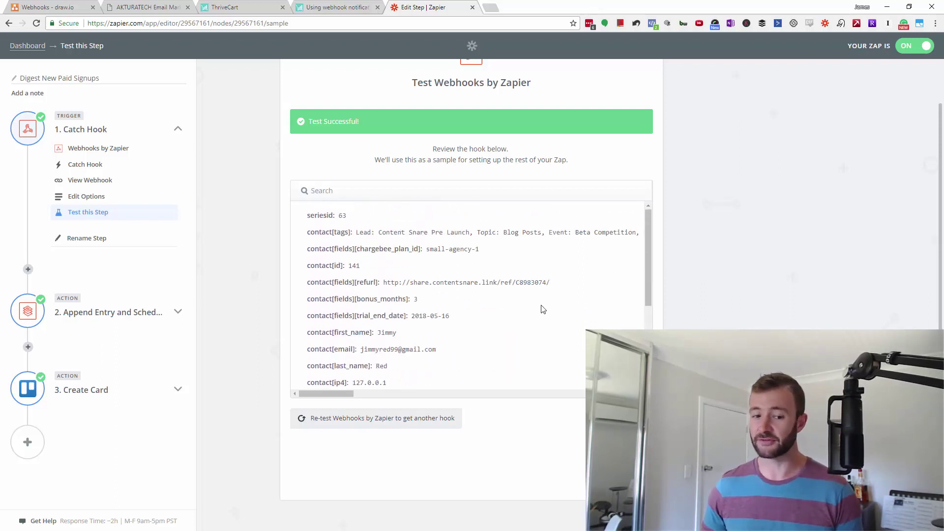
{"action": "triple_click", "coordinate": [432, 350]}
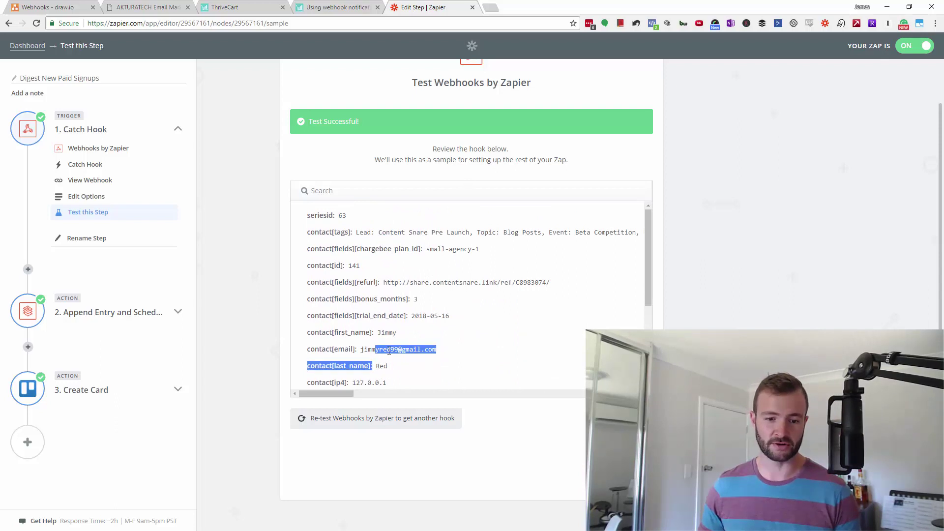
{"action": "left_click", "coordinate": [431, 350]}
{"action": "left_click_drag", "start_coordinate": [452, 350], "coordinate": [306, 355]}
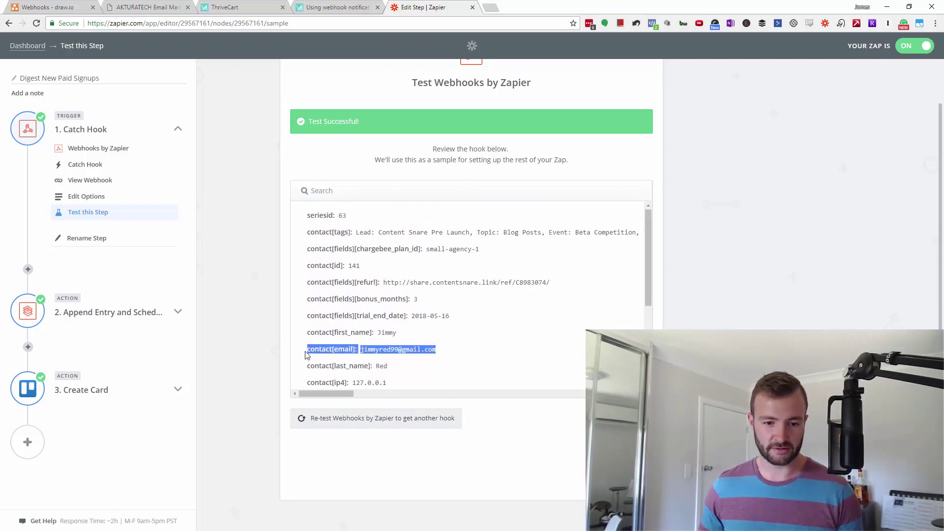
{"action": "left_click", "coordinate": [386, 351]}
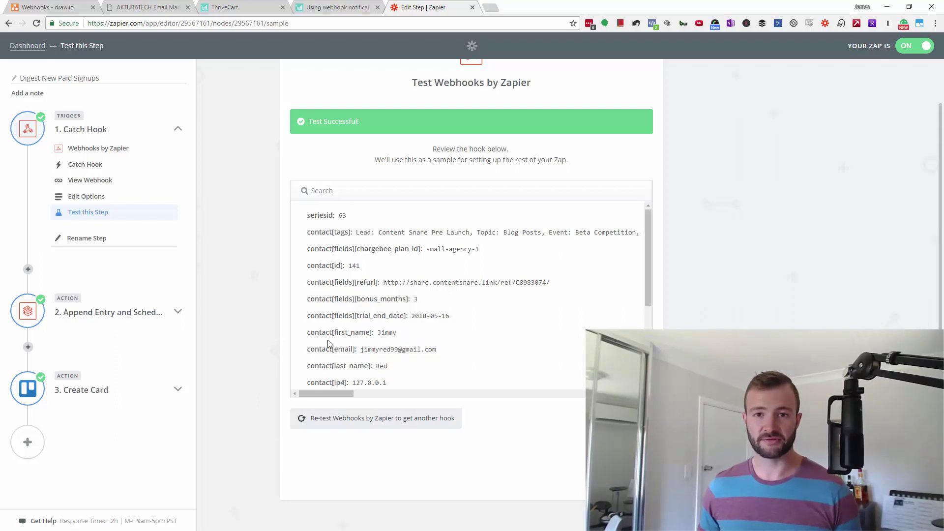
Step: Expand the Append Entry Digest step and open its template settings
{"action": "left_click", "coordinate": [178, 313]}
{"action": "left_click", "coordinate": [108, 363]}
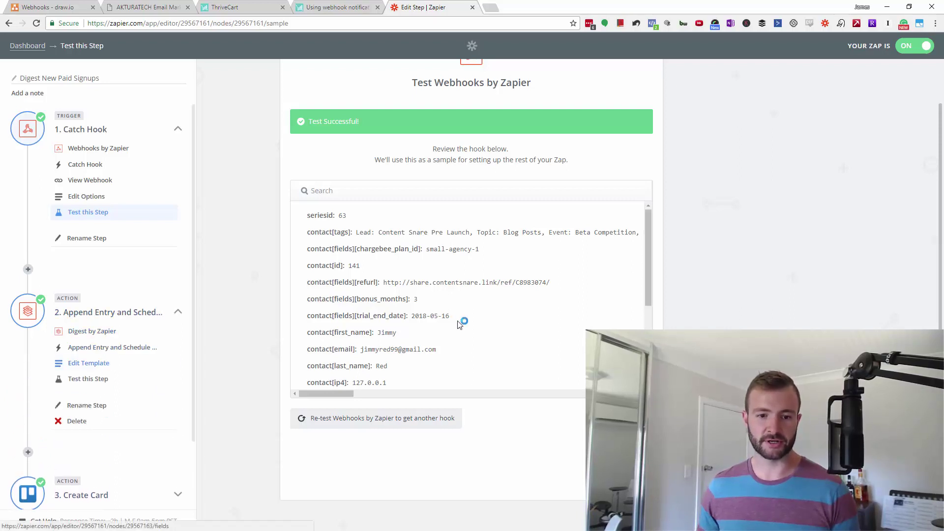
{"action": "scroll", "coordinate": [507, 312], "scroll_direction": "down", "scroll_amount": 3}
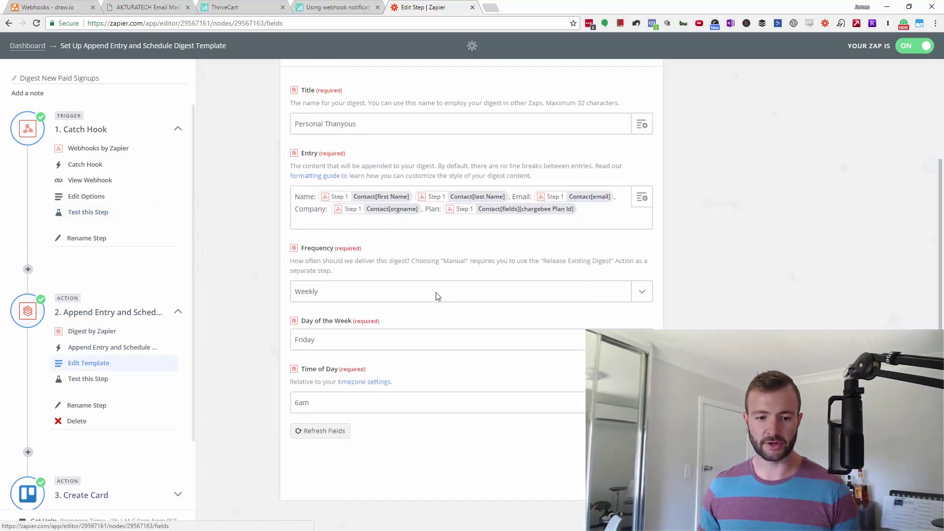
{"action": "scroll", "coordinate": [365, 206], "scroll_direction": "up", "scroll_amount": 2}
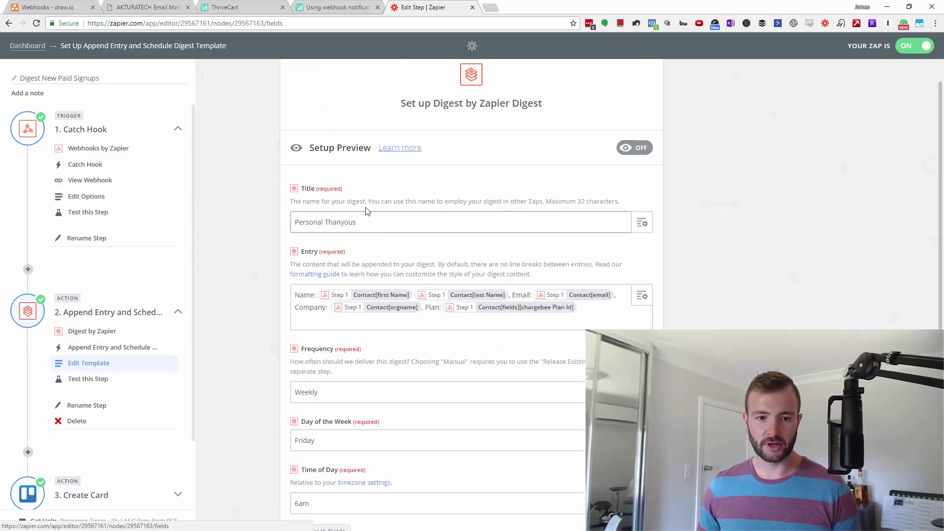
Step: Insert Contact[email] into the Digest Title from the field list, then delete it
{"action": "left_click", "coordinate": [370, 224]}
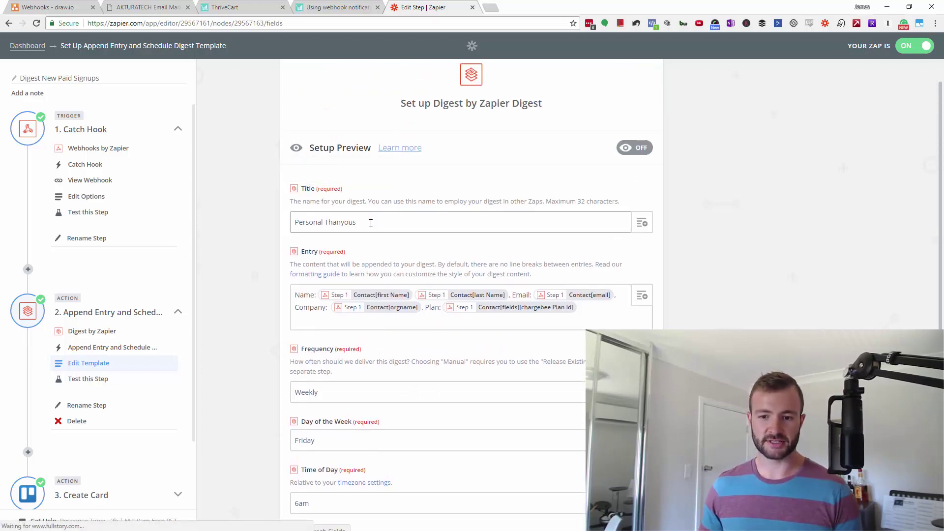
{"action": "left_click", "coordinate": [642, 222]}
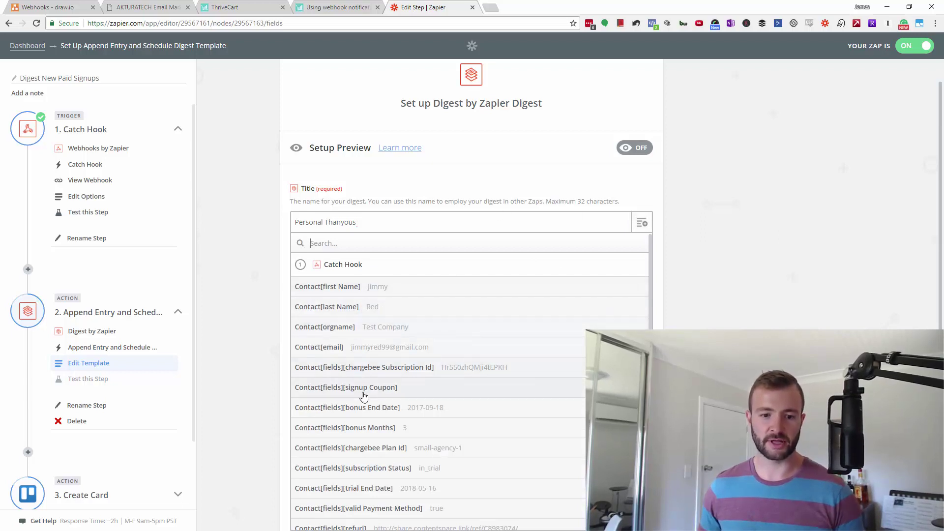
{"action": "scroll", "coordinate": [363, 325], "scroll_direction": "down", "scroll_amount": 1}
{"action": "scroll", "coordinate": [364, 325], "scroll_direction": "down", "scroll_amount": 1}
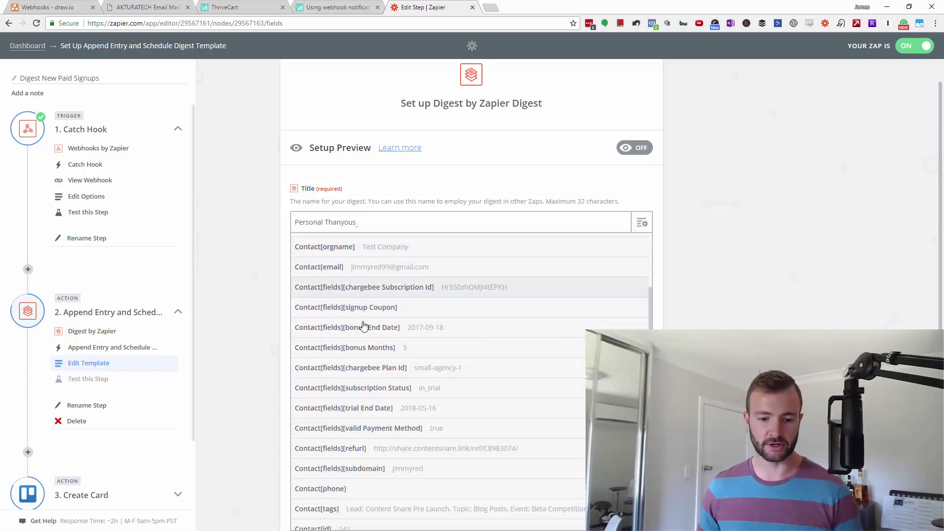
{"action": "scroll", "coordinate": [470, 381], "scroll_direction": "up", "scroll_amount": 1}
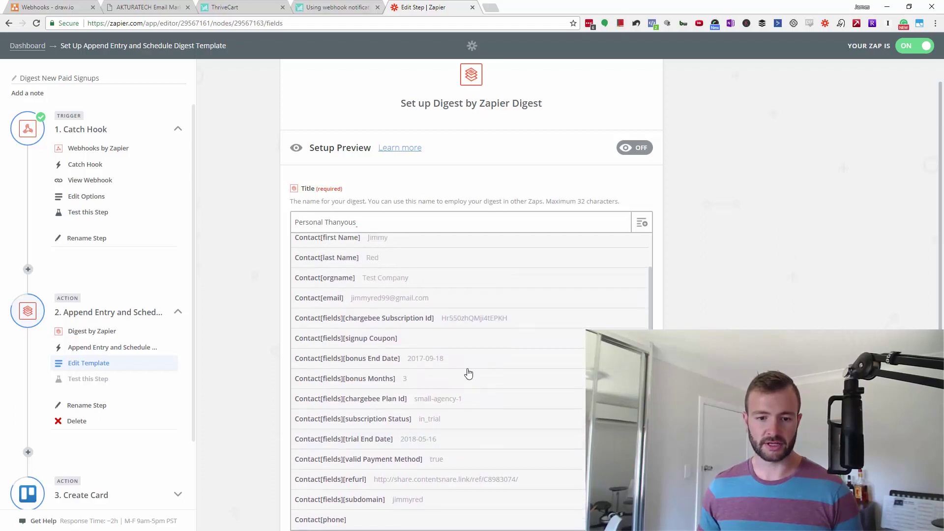
{"action": "left_click", "coordinate": [329, 297]}
{"action": "key", "text": "BackSpace"}
{"action": "key", "text": "BackSpace"}
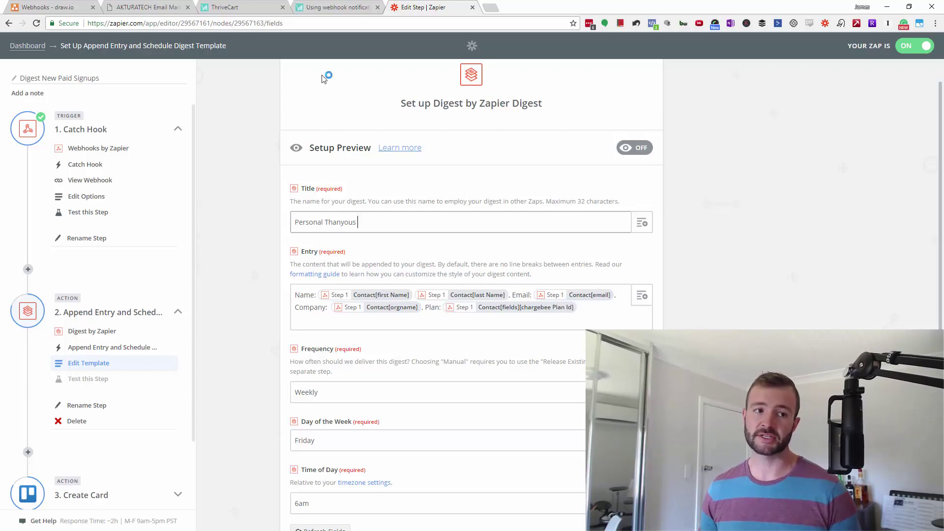
Step: Return to draw.io and select, then deselect, the WTF ARE WEBHOOKS? title
{"action": "left_click", "coordinate": [55, 7]}
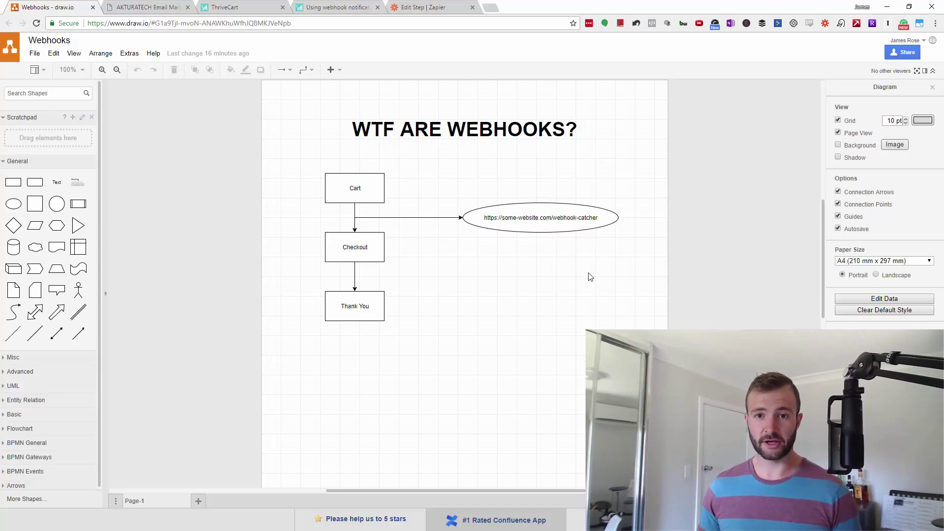
{"action": "left_click", "coordinate": [371, 128]}
{"action": "left_click", "coordinate": [494, 194]}
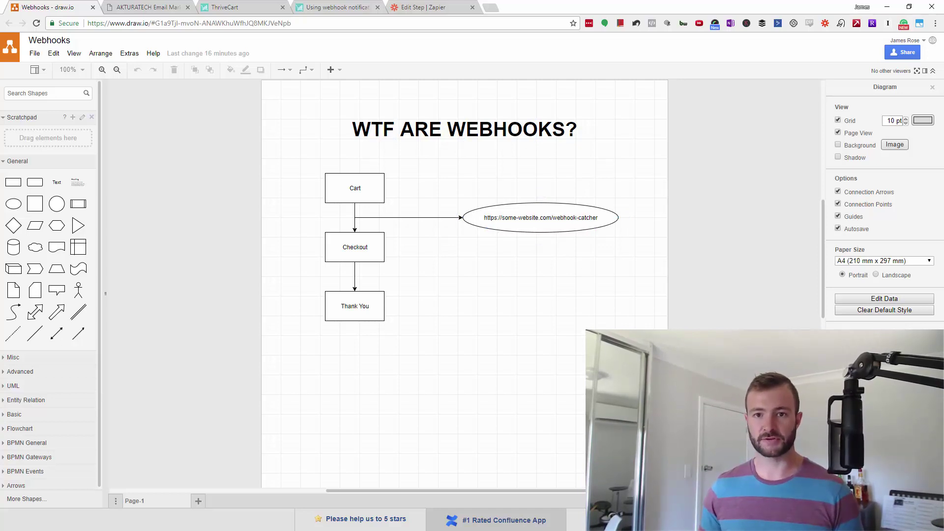